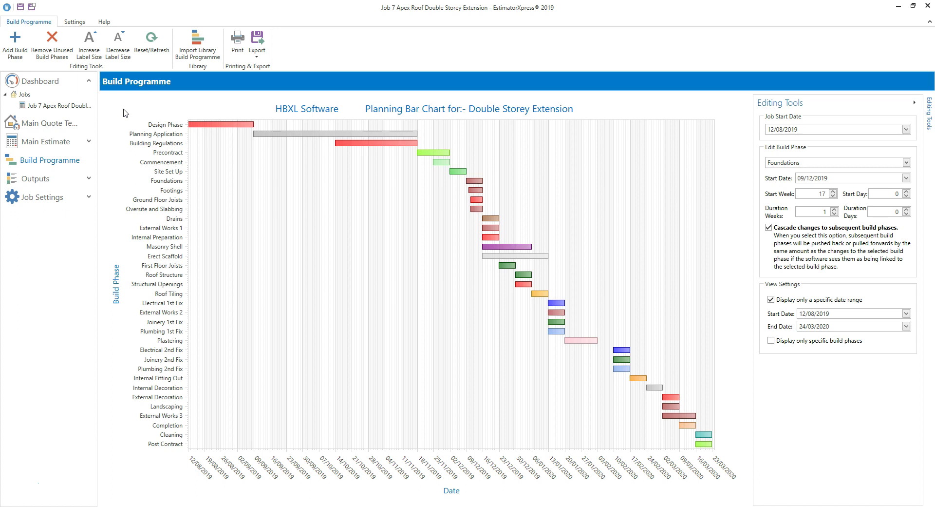
Switch from the build programme chart to the Outputs page for Job 7 Apex Roof Double Storey Extension
{"action": "left_click", "coordinate": [39, 179]}
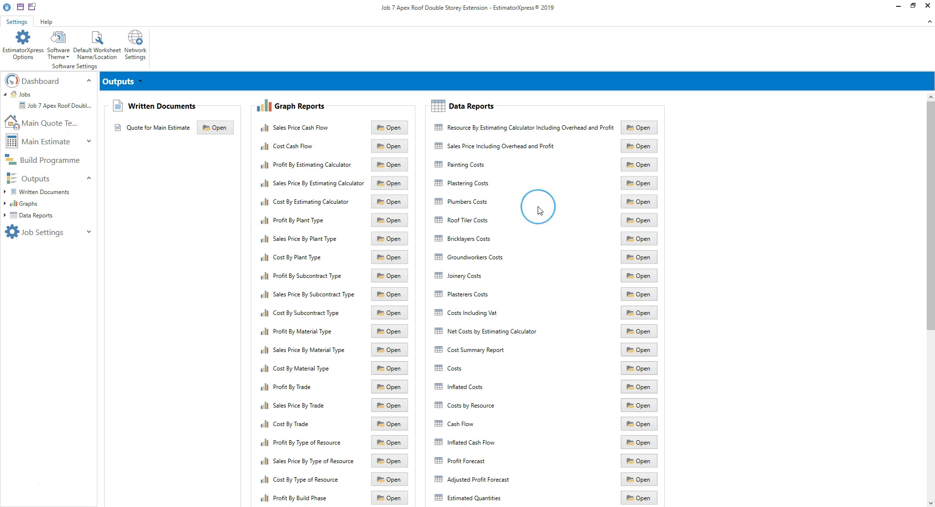
Browse the Outputs lists and open the Sales Price Including Overhead and Profit data report
{"action": "scroll", "coordinate": [540, 211], "scroll_direction": "down", "scroll_amount": 13}
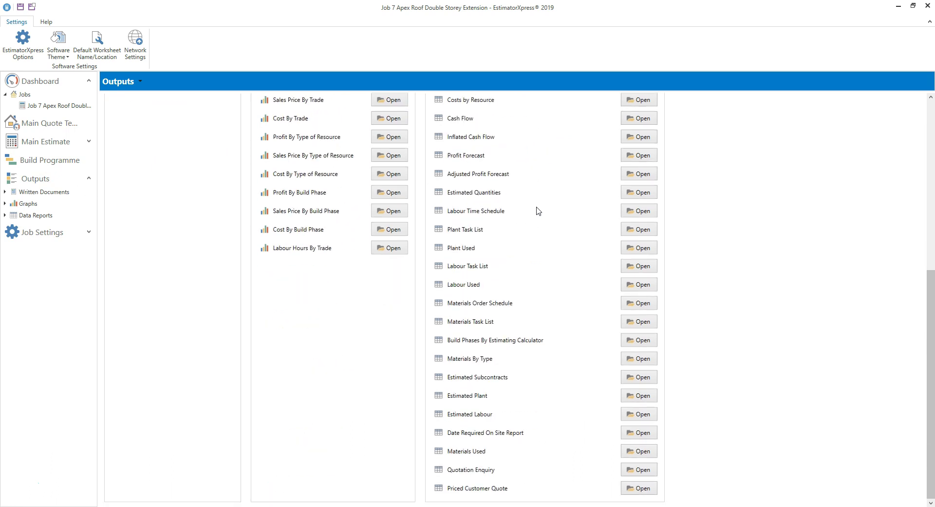
{"action": "scroll", "coordinate": [538, 211], "scroll_direction": "up", "scroll_amount": 13}
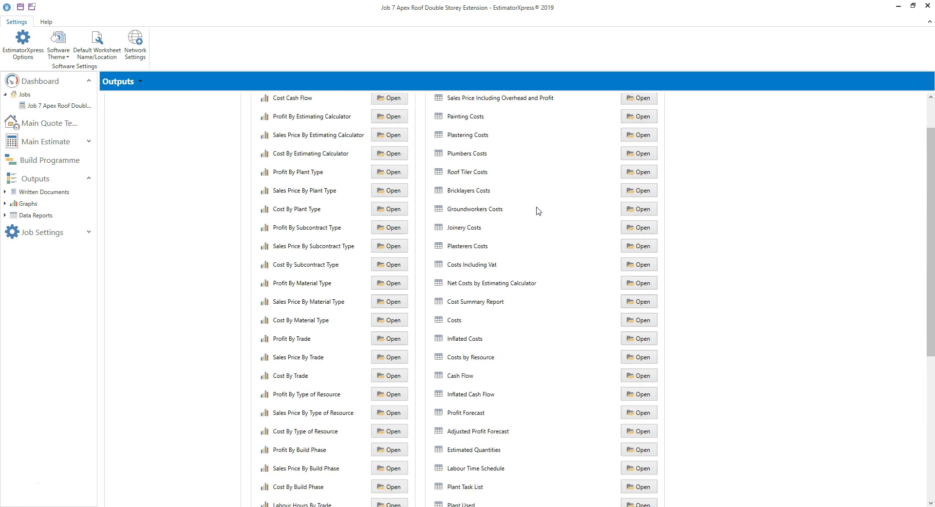
{"action": "left_click", "coordinate": [494, 155]}
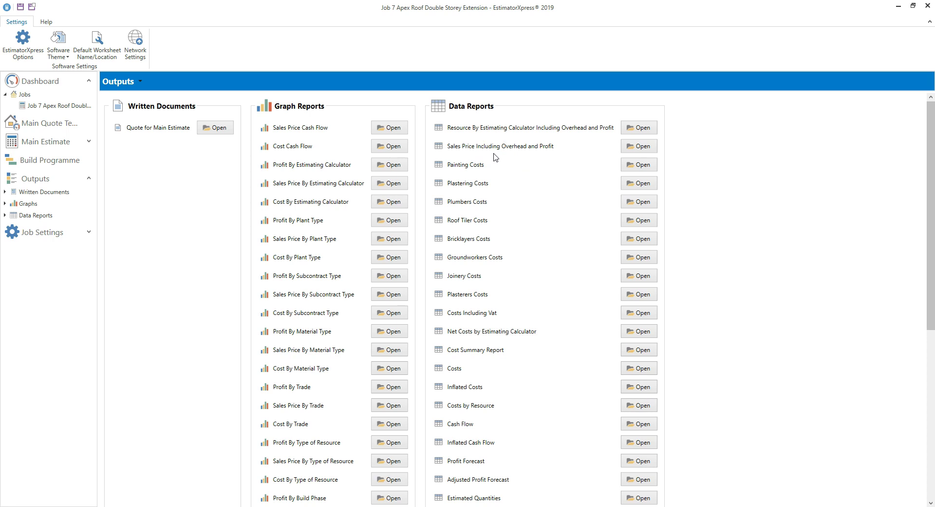
{"action": "left_click", "coordinate": [638, 146]}
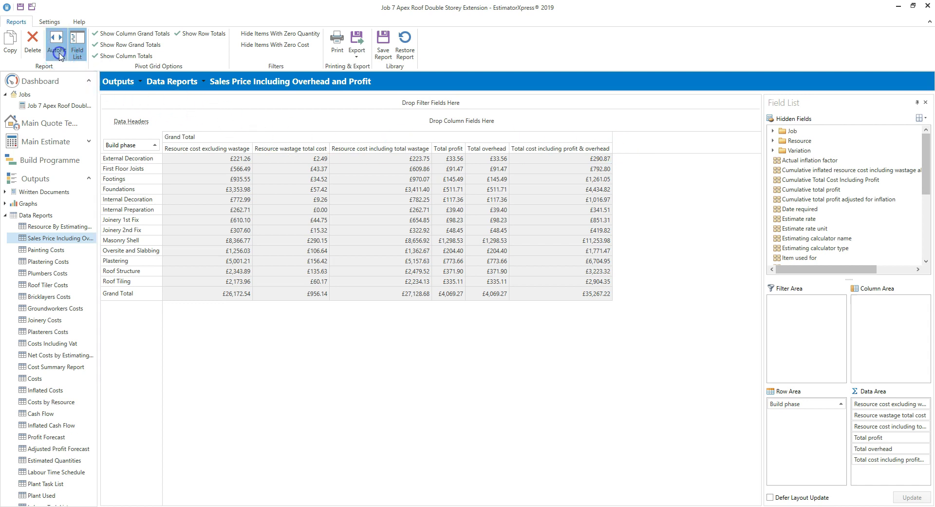
AutoFit the Sales Price Including Overhead and Profit report grid to its contents
{"action": "left_click", "coordinate": [60, 56]}
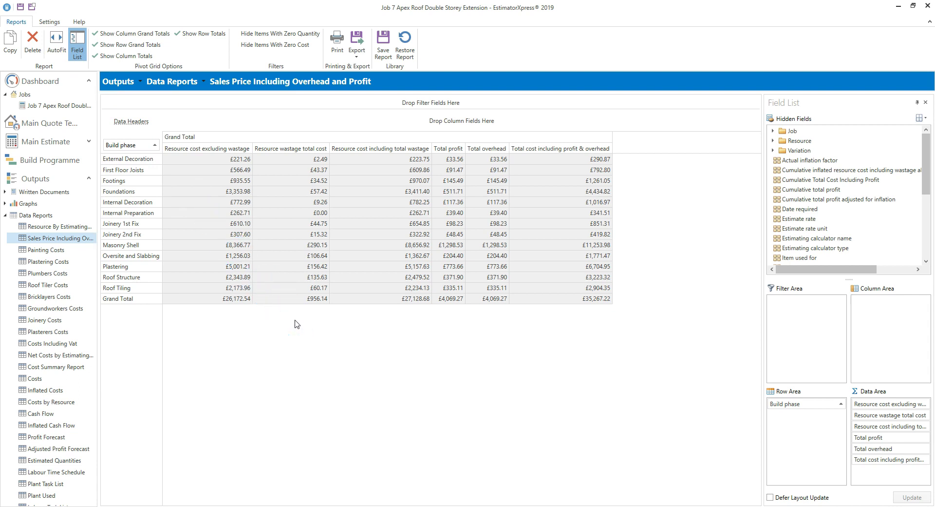
Preview the Sales Price report for printing on a portrait A4 page
{"action": "left_click", "coordinate": [337, 53]}
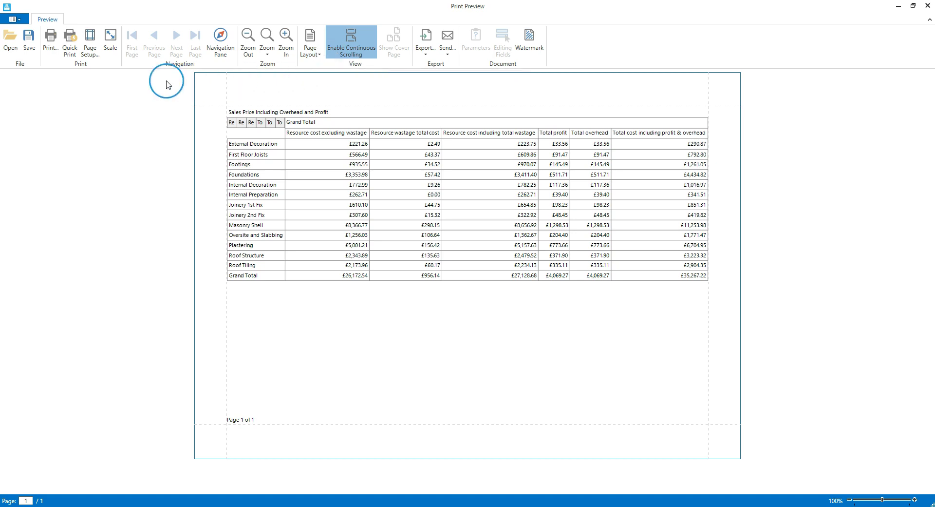
{"action": "left_click", "coordinate": [91, 54]}
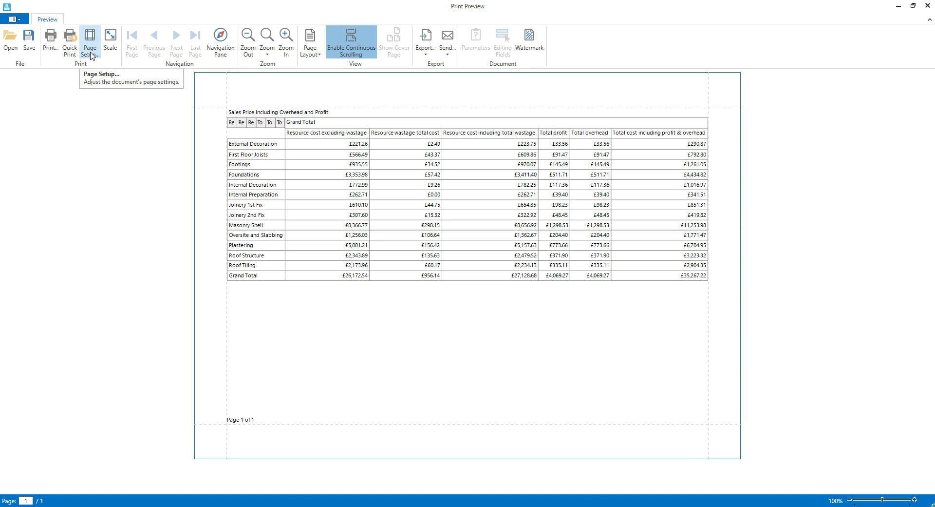
{"action": "left_click", "coordinate": [91, 55]}
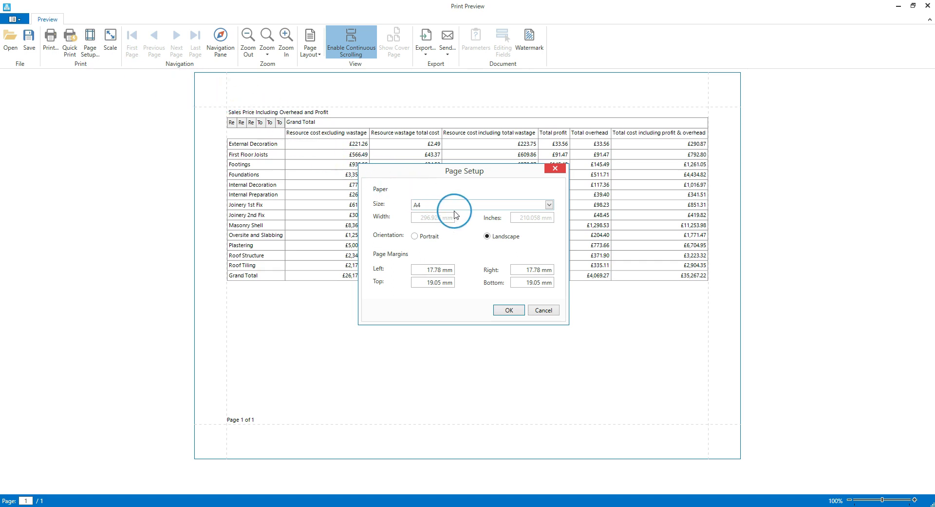
{"action": "left_click", "coordinate": [414, 237]}
{"action": "left_click", "coordinate": [503, 311]}
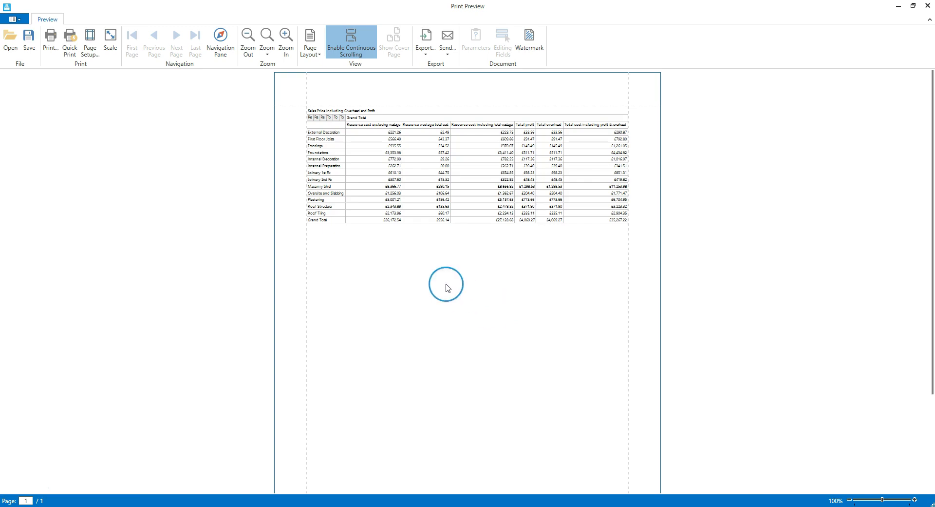
Scale the printout to fit 1 page wide
{"action": "left_click", "coordinate": [111, 52]}
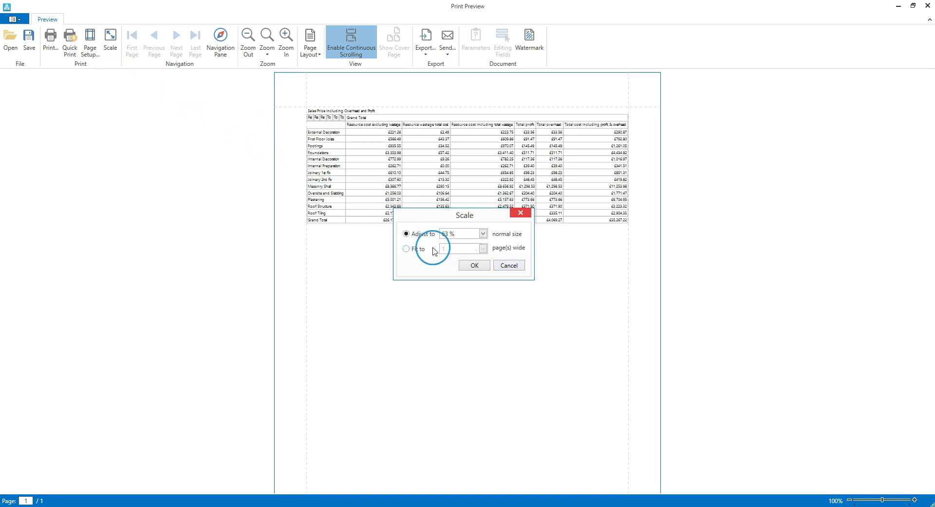
{"action": "left_click", "coordinate": [406, 249]}
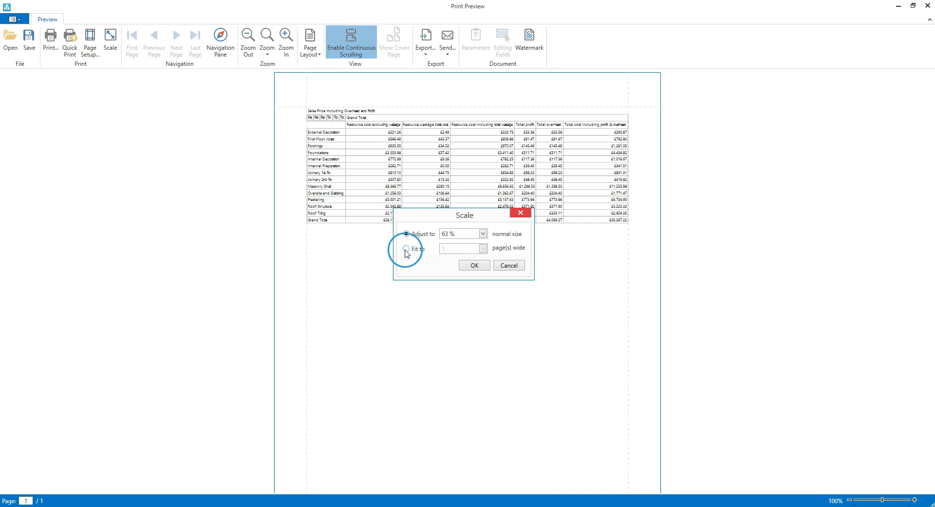
{"action": "left_click", "coordinate": [484, 269]}
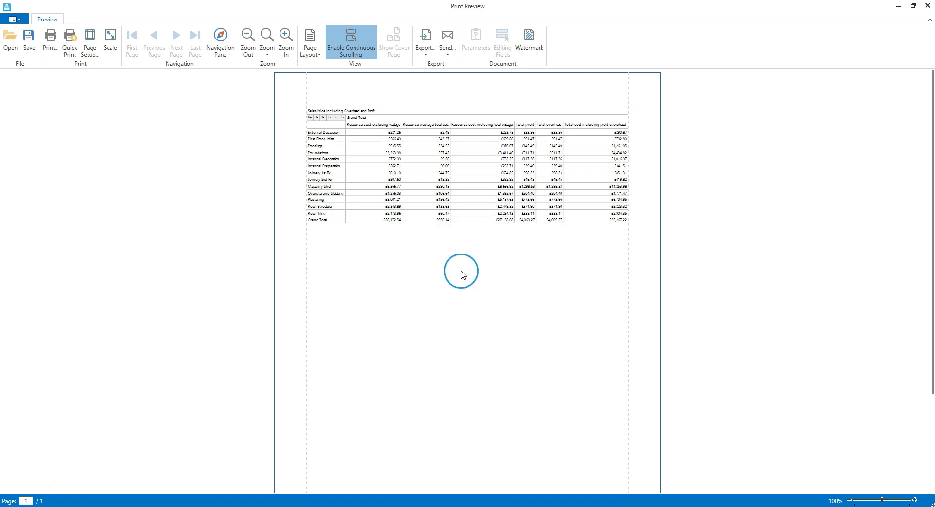
Set the printed page back to landscape orientation
{"action": "left_click", "coordinate": [88, 54]}
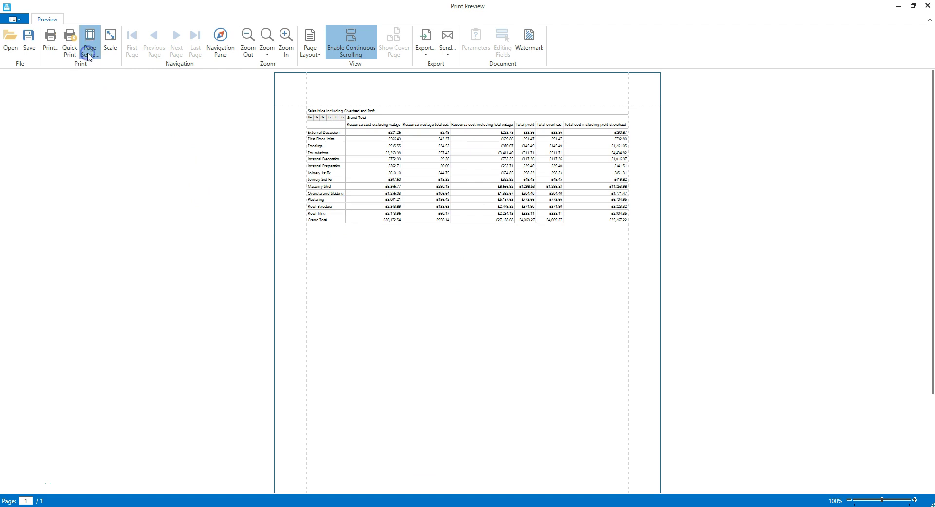
{"action": "left_click", "coordinate": [484, 235]}
{"action": "left_click", "coordinate": [511, 310]}
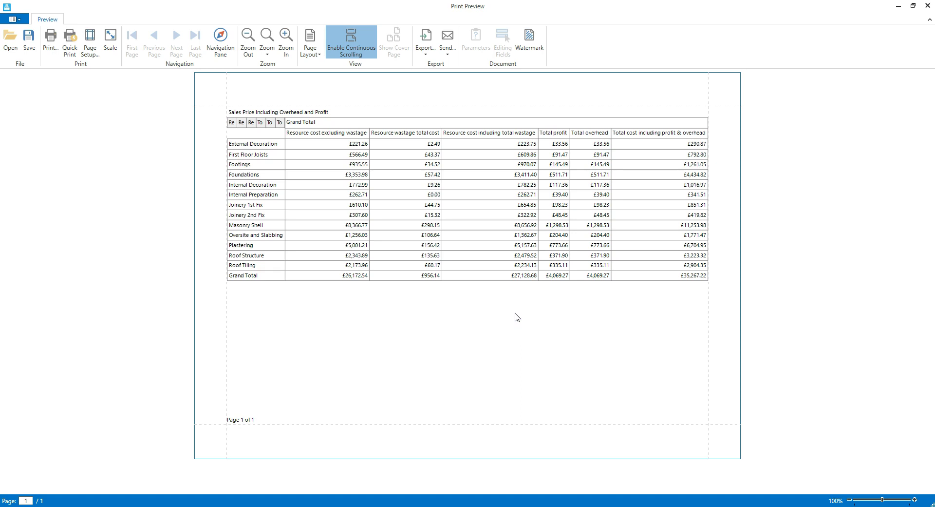
{"action": "left_click", "coordinate": [49, 51]}
Close the print preview and bring up the Materials Order Schedule data report
{"action": "left_click", "coordinate": [930, 9]}
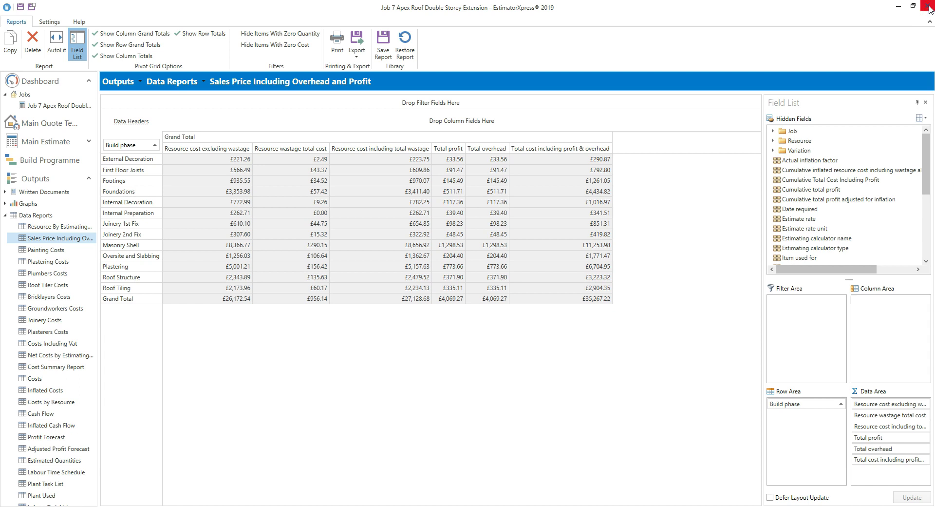
{"action": "left_click", "coordinate": [928, 7]}
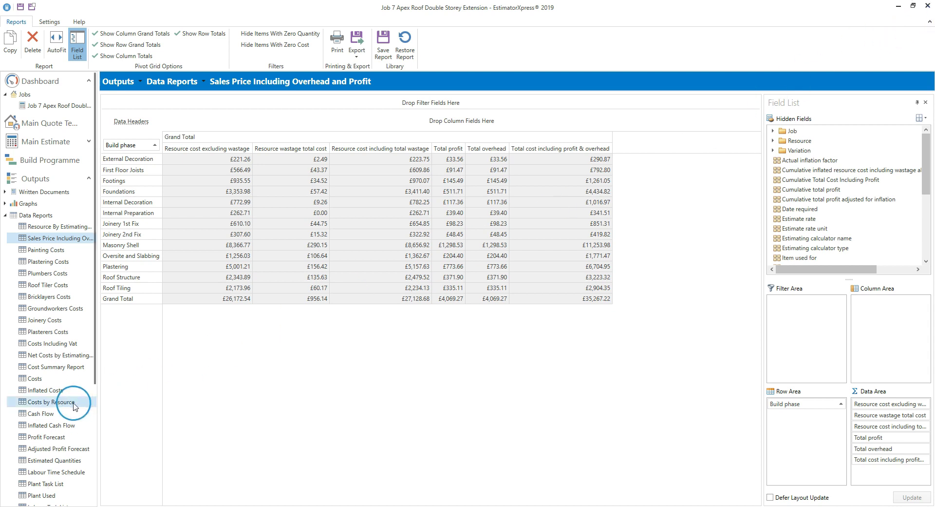
{"action": "scroll", "coordinate": [70, 407], "scroll_direction": "down", "scroll_amount": 4}
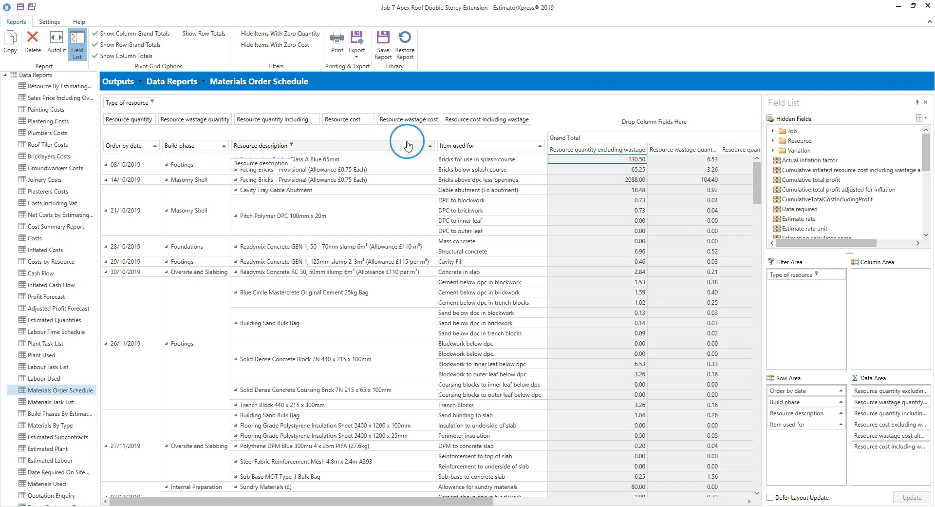
Take Item used for out of the rows, grouping materials by order date, phase and description
{"action": "left_click", "coordinate": [488, 146]}
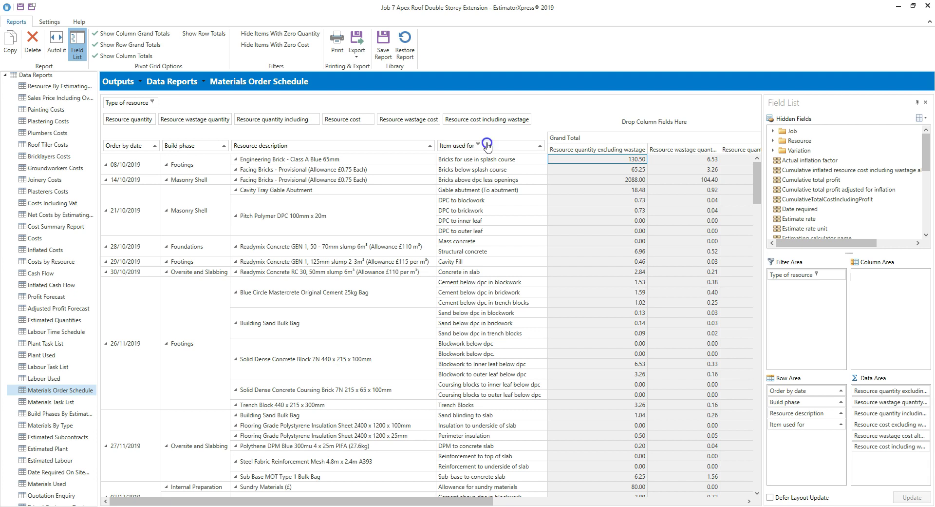
{"action": "left_click_drag", "start_coordinate": [487, 146], "coordinate": [479, 47]}
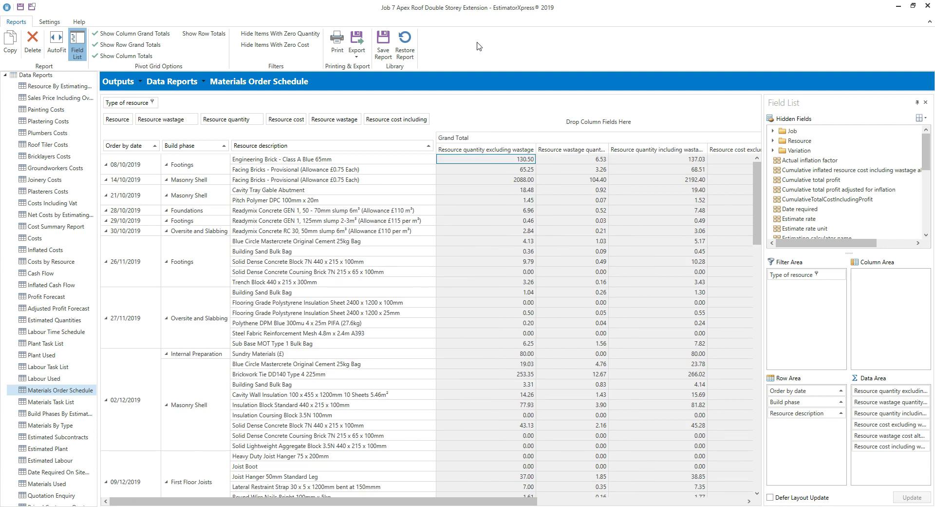
Rearrange the data fields and remove Resource quantity excluding wastage from the grid
{"action": "left_click", "coordinate": [765, 392]}
{"action": "left_click", "coordinate": [813, 422]}
{"action": "left_click", "coordinate": [806, 413]}
{"action": "left_click_drag", "start_coordinate": [804, 415], "coordinate": [728, 153]}
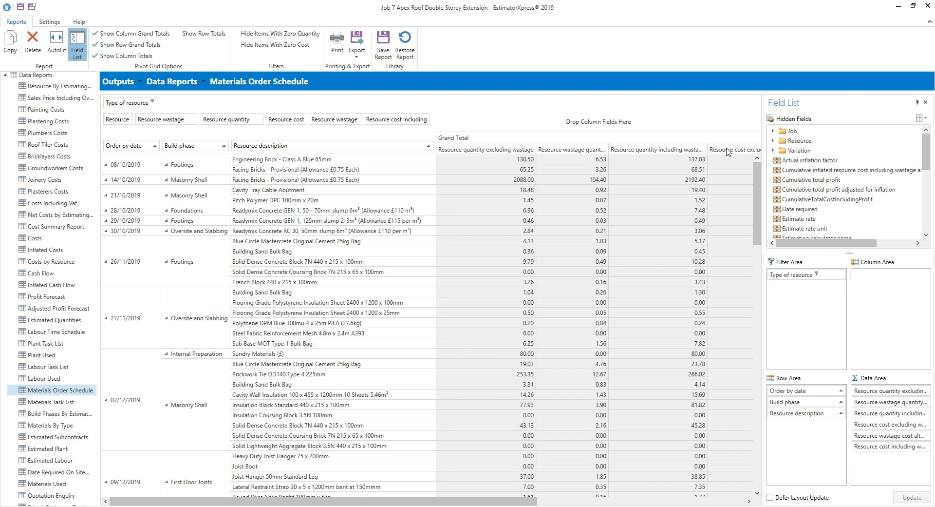
{"action": "left_click_drag", "start_coordinate": [728, 152], "coordinate": [327, 133]}
{"action": "mouse_move", "coordinate": [317, 132]}
{"action": "left_mouse_down"}
{"action": "mouse_move", "coordinate": [123, 125]}
{"action": "mouse_move", "coordinate": [250, 83]}
{"action": "mouse_move", "coordinate": [454, 60]}
{"action": "left_mouse_up"}
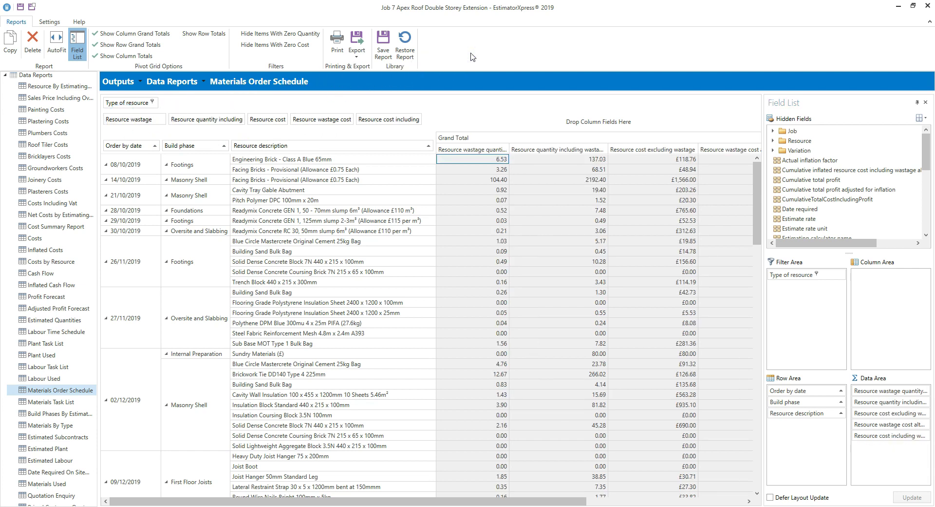
Remove Resource wastage quantity and the wastage cost values, leaving quantity and cost including wastage
{"action": "left_click_drag", "start_coordinate": [153, 127], "coordinate": [499, 60]}
{"action": "left_click", "coordinate": [162, 126]}
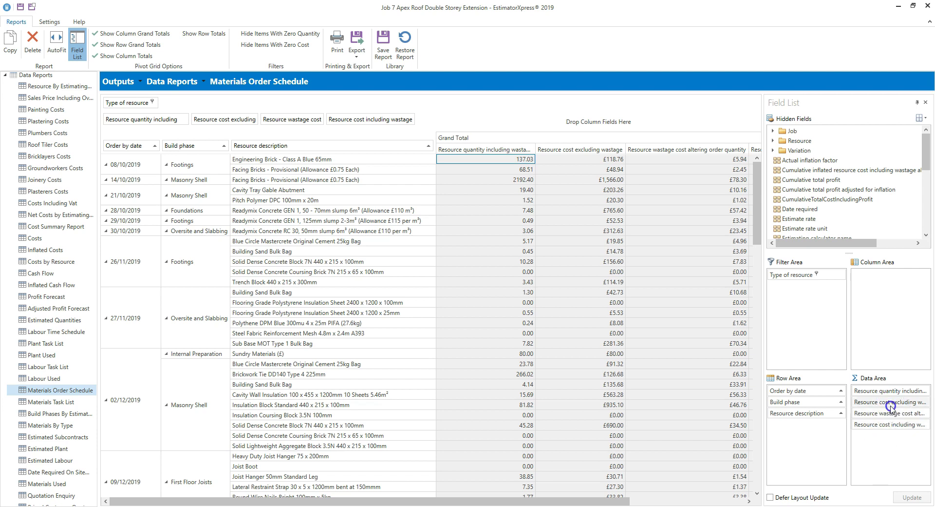
{"action": "left_click_drag", "start_coordinate": [887, 402], "coordinate": [880, 226]}
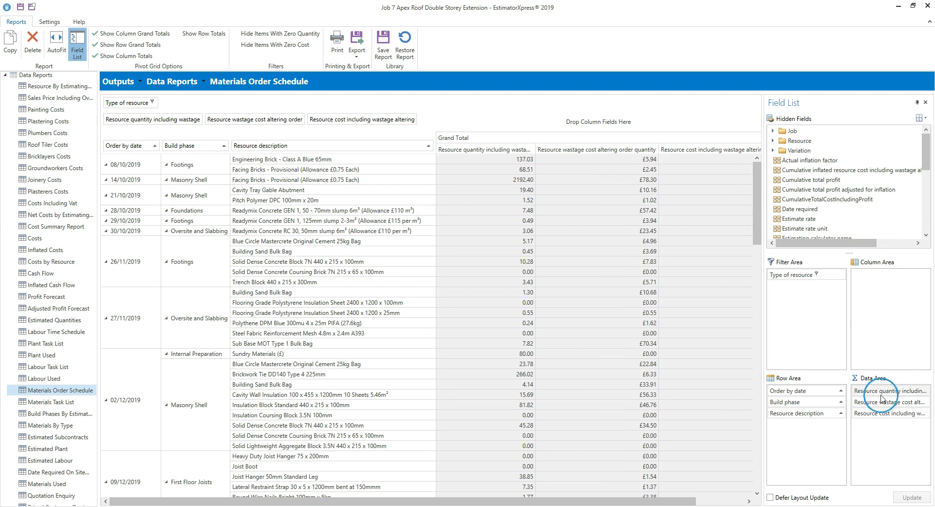
{"action": "left_click_drag", "start_coordinate": [879, 401], "coordinate": [868, 226]}
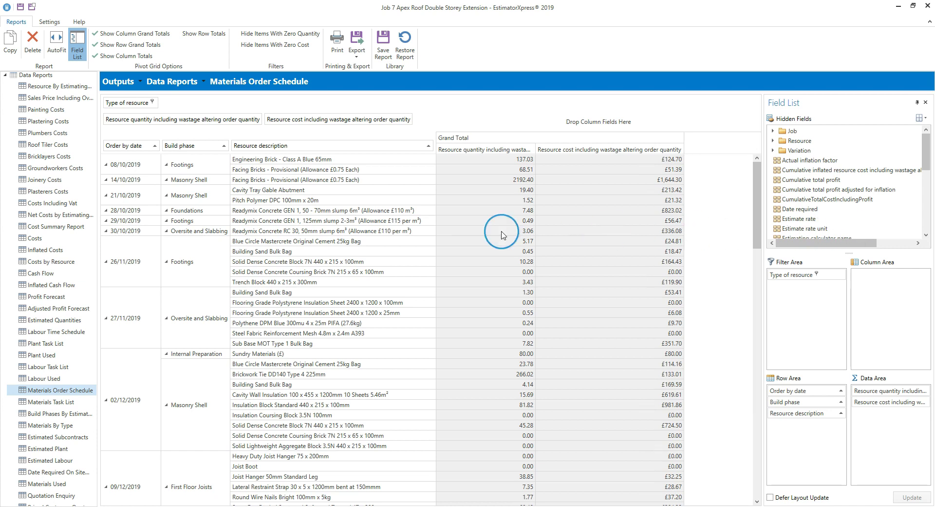
{"action": "left_click", "coordinate": [167, 165]}
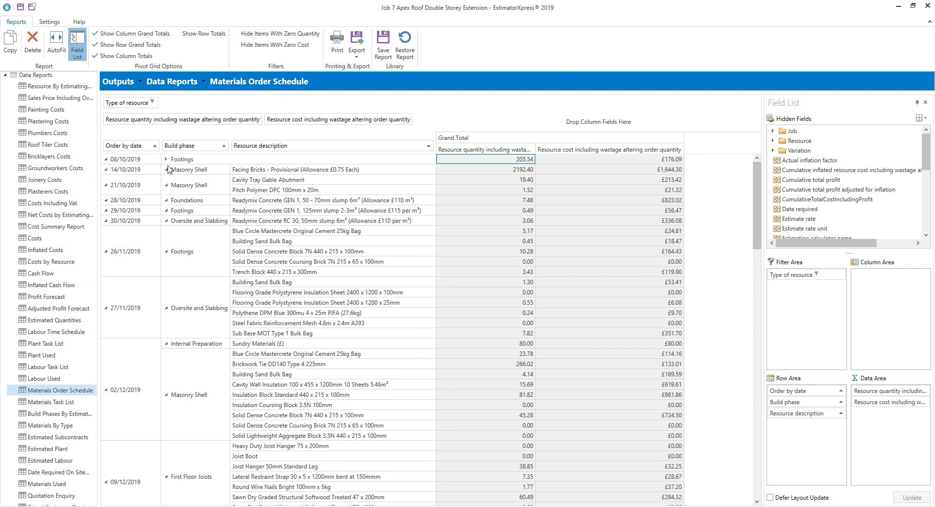
{"action": "left_click", "coordinate": [167, 159]}
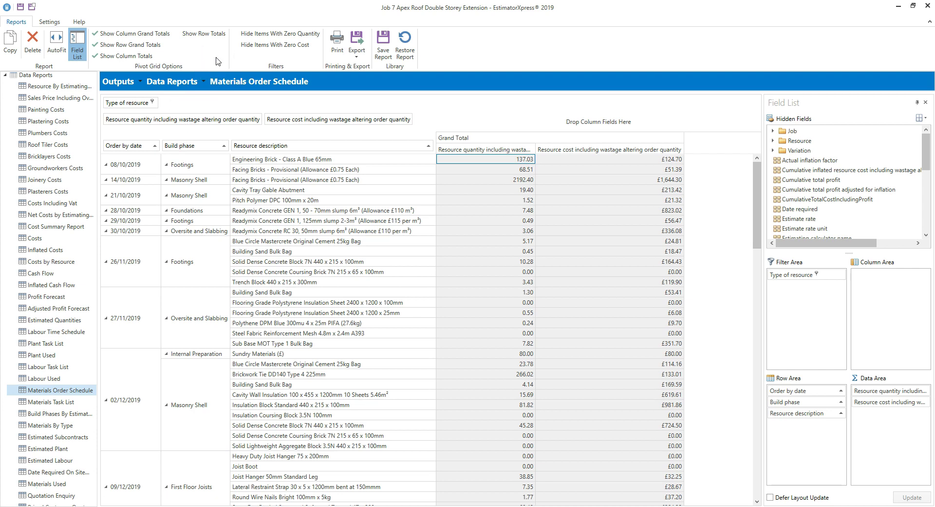
Turn on Show Row Totals so each date and build phase gets a subtotal row
{"action": "left_click", "coordinate": [204, 34]}
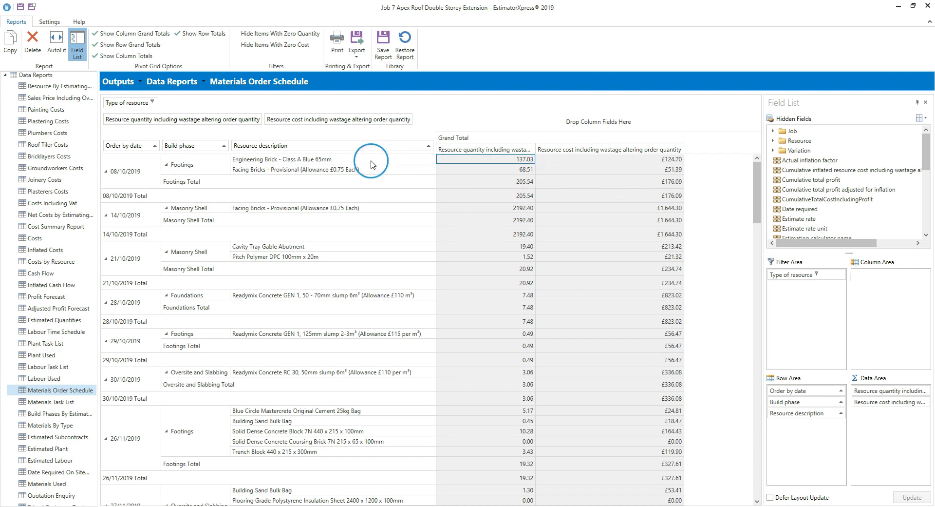
Filter Build phase to show only Footings, Foundations and Masonry Shell
{"action": "left_click", "coordinate": [199, 145]}
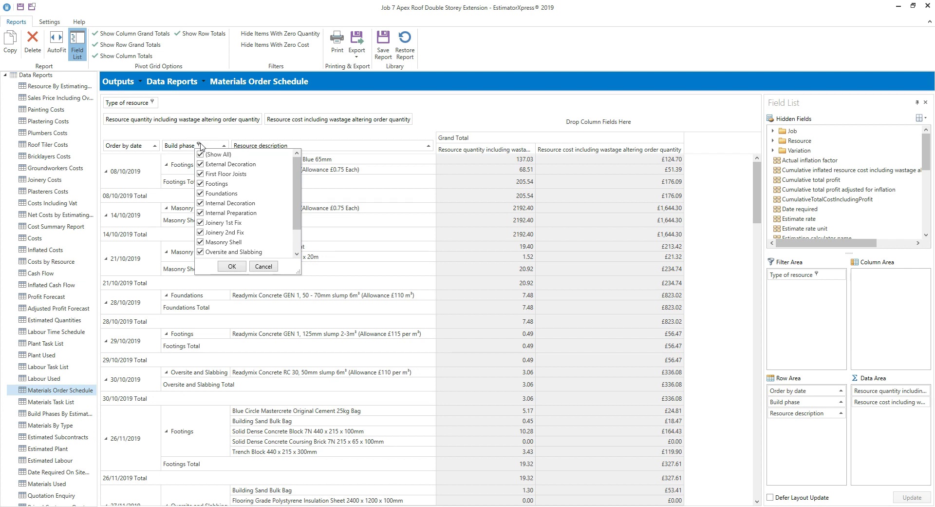
{"action": "left_click", "coordinate": [200, 154]}
{"action": "left_click", "coordinate": [200, 183]}
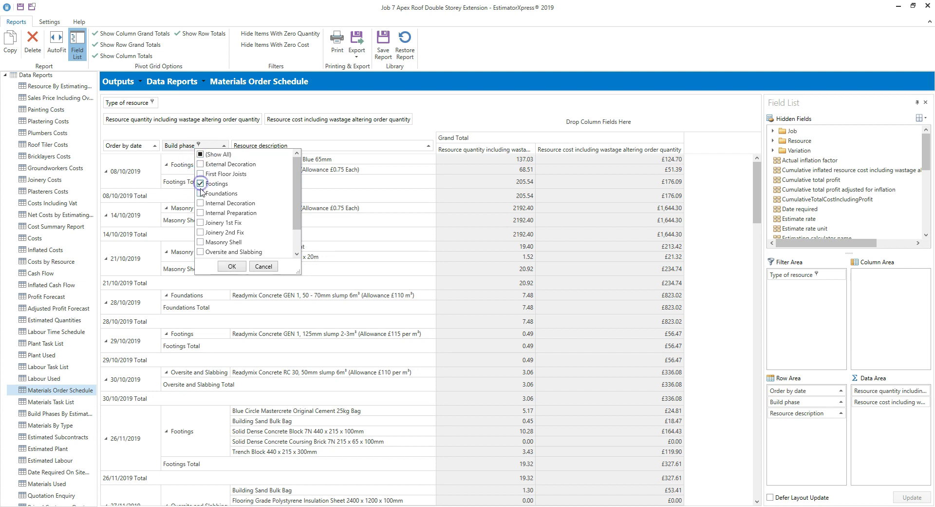
{"action": "left_click", "coordinate": [200, 194]}
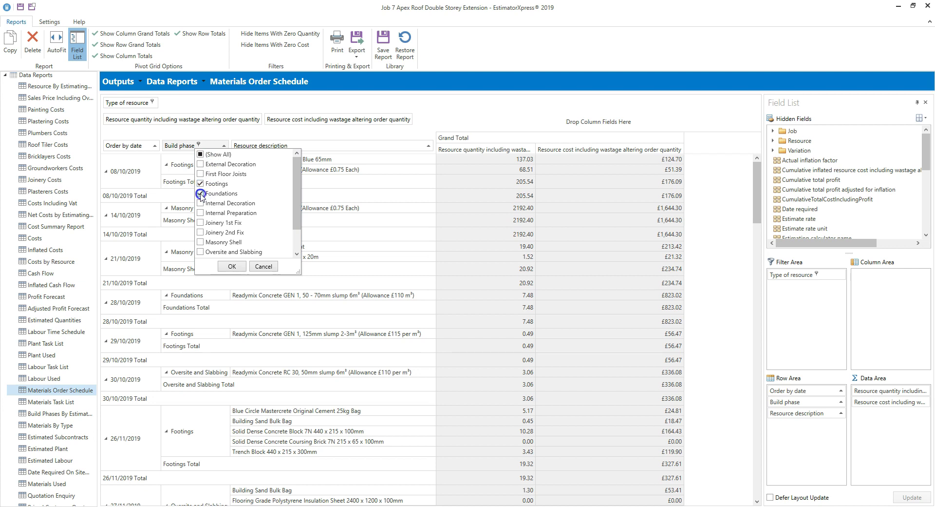
{"action": "left_click", "coordinate": [201, 242]}
{"action": "left_click", "coordinate": [233, 266]}
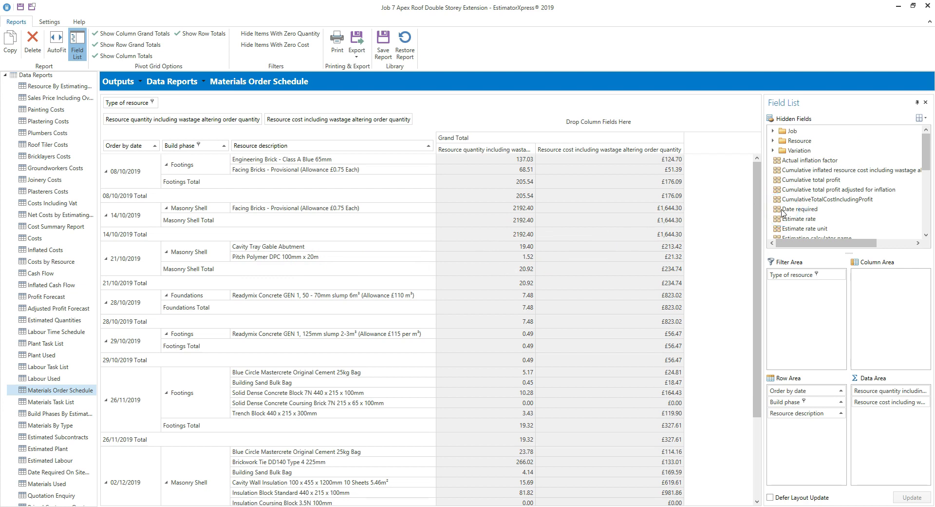
Add Date required as a row grouping and remove the Order by date grouping from the grid
{"action": "left_click_drag", "start_coordinate": [783, 213], "coordinate": [161, 149]}
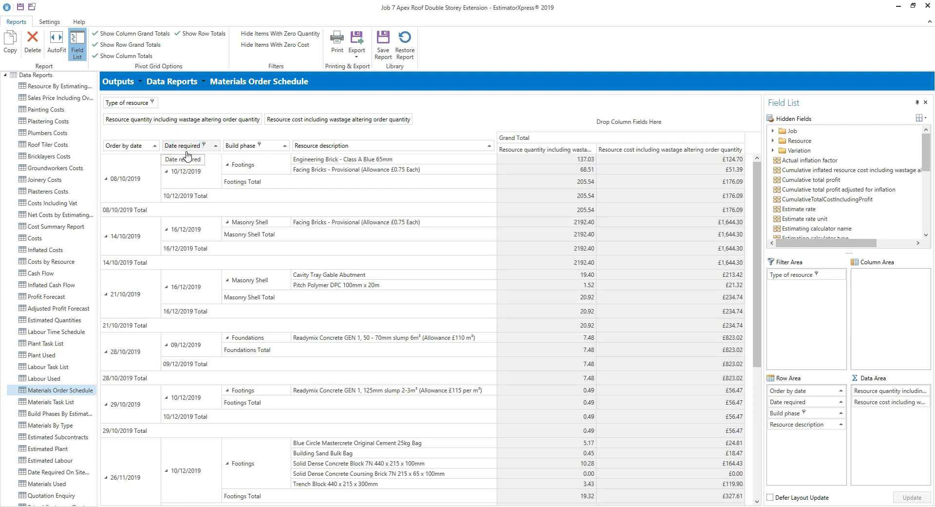
{"action": "left_click", "coordinate": [139, 147]}
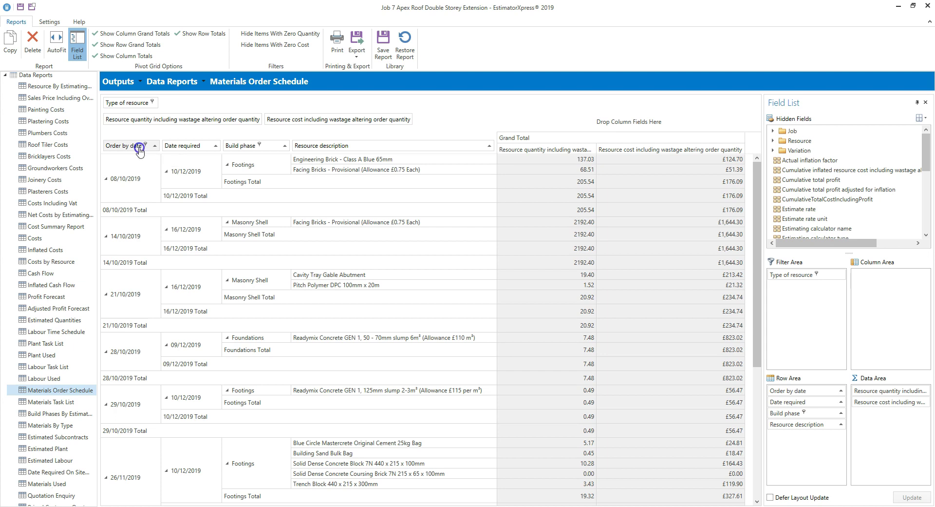
{"action": "left_click_drag", "start_coordinate": [140, 148], "coordinate": [497, 40]}
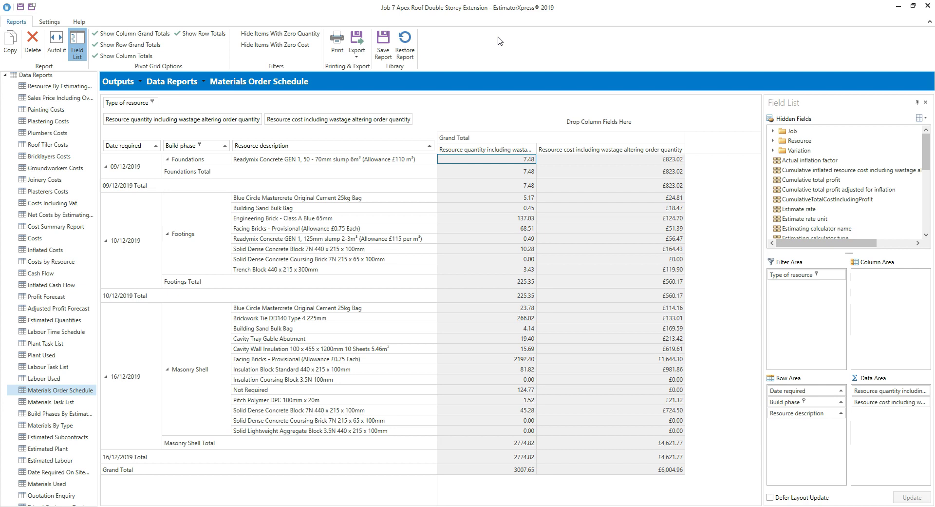
Sort the Date required field from latest to earliest
{"action": "left_click_drag", "start_coordinate": [774, 147], "coordinate": [810, 309]}
{"action": "left_click", "coordinate": [804, 390]}
{"action": "left_click", "coordinate": [809, 306]}
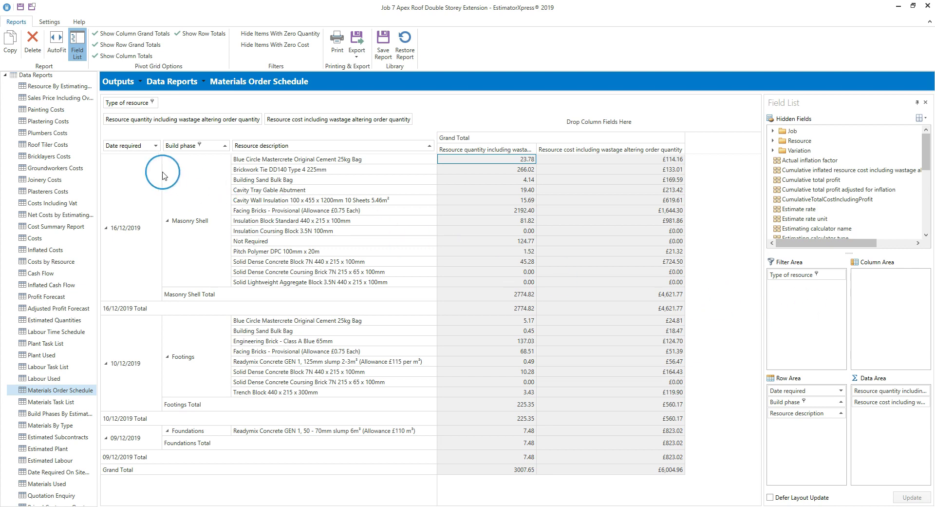
Move Date required back in as the first row grouping, so 16/12/2019 Masonry Shell leads
{"action": "left_click", "coordinate": [133, 148]}
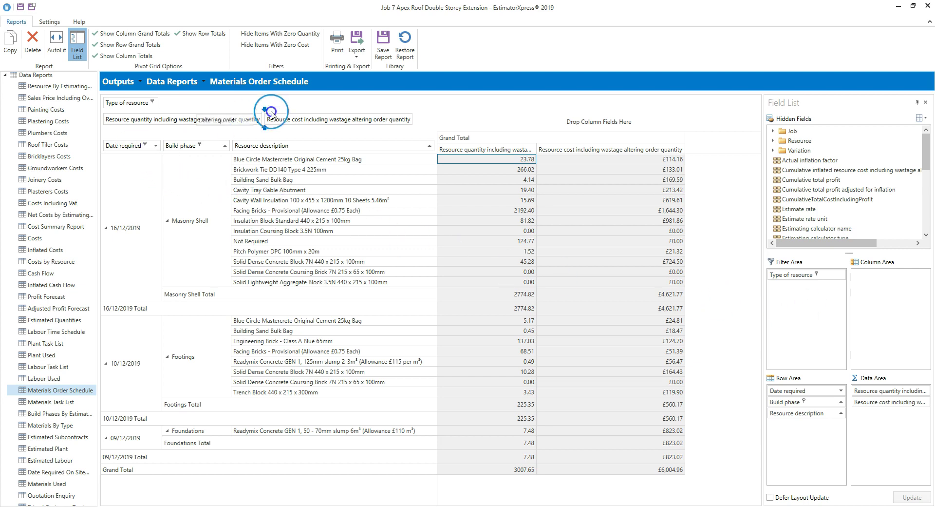
{"action": "left_click", "coordinate": [469, 51]}
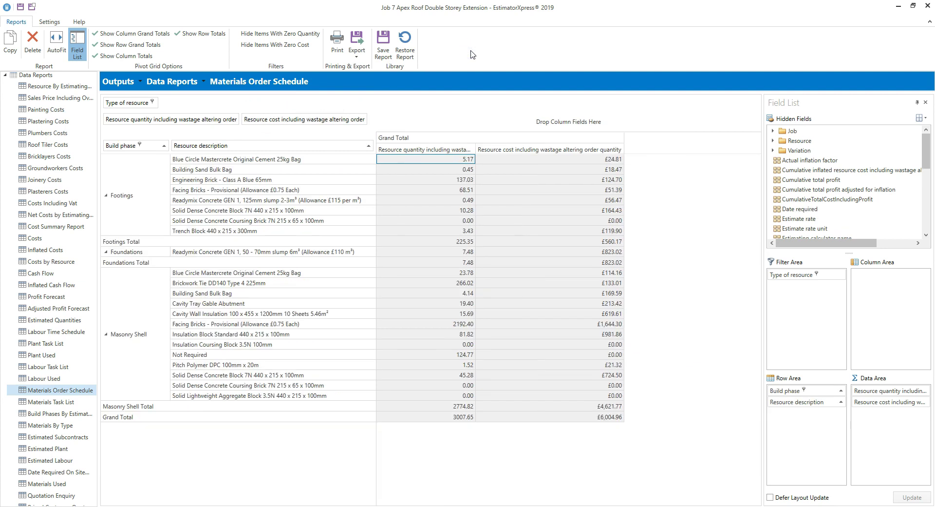
{"action": "left_click", "coordinate": [797, 210]}
{"action": "left_click_drag", "start_coordinate": [796, 211], "coordinate": [778, 387]}
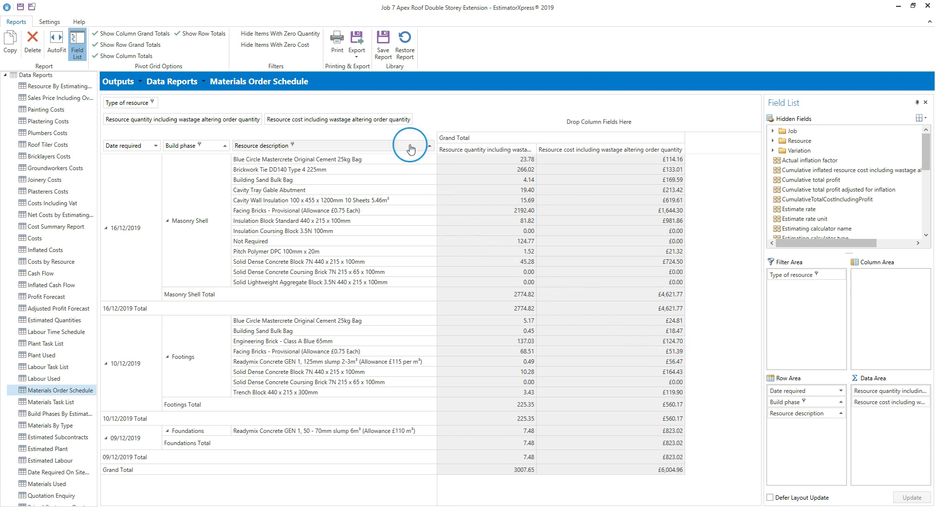
Export the report as 'Job 7 Apex Roof Double Storey Extension - Materials Order Schedule.xlsx' in Desktop\Reports
{"action": "left_click", "coordinate": [336, 57]}
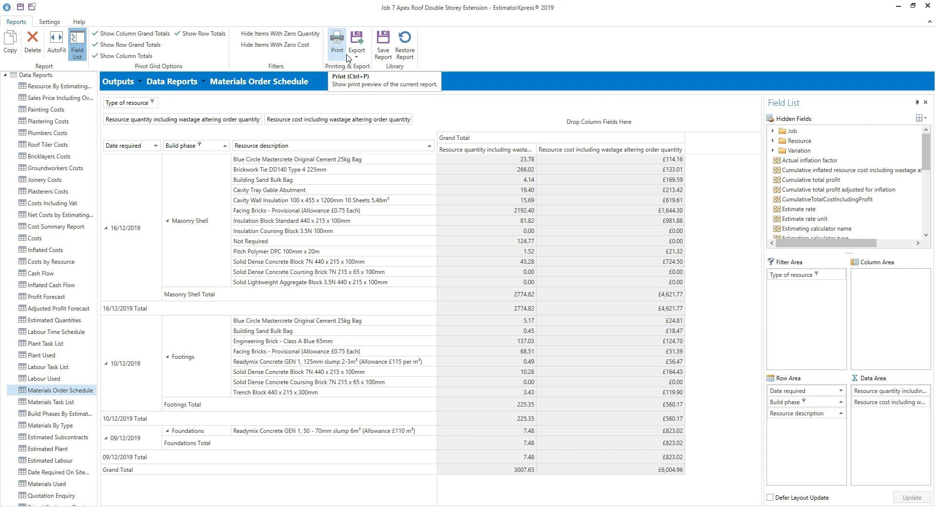
{"action": "left_click", "coordinate": [357, 54]}
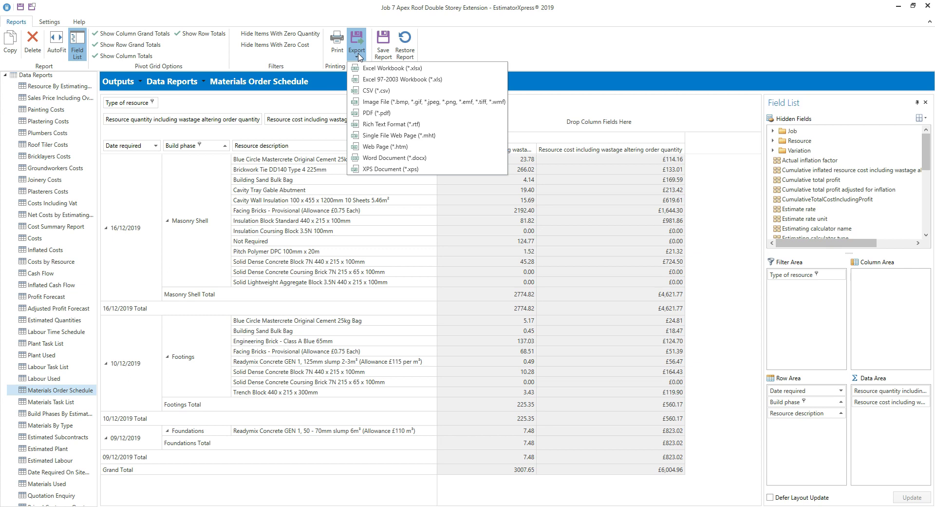
{"action": "left_click", "coordinate": [390, 74]}
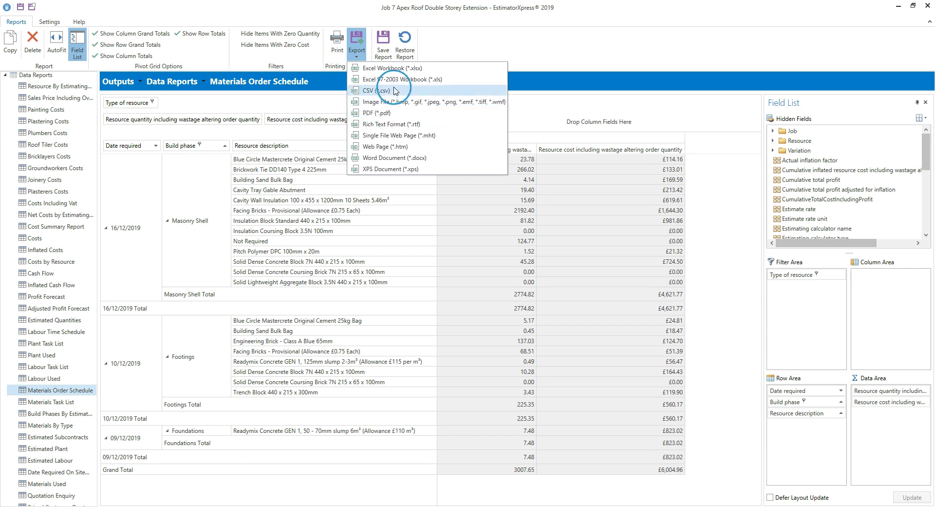
{"action": "left_click", "coordinate": [397, 71]}
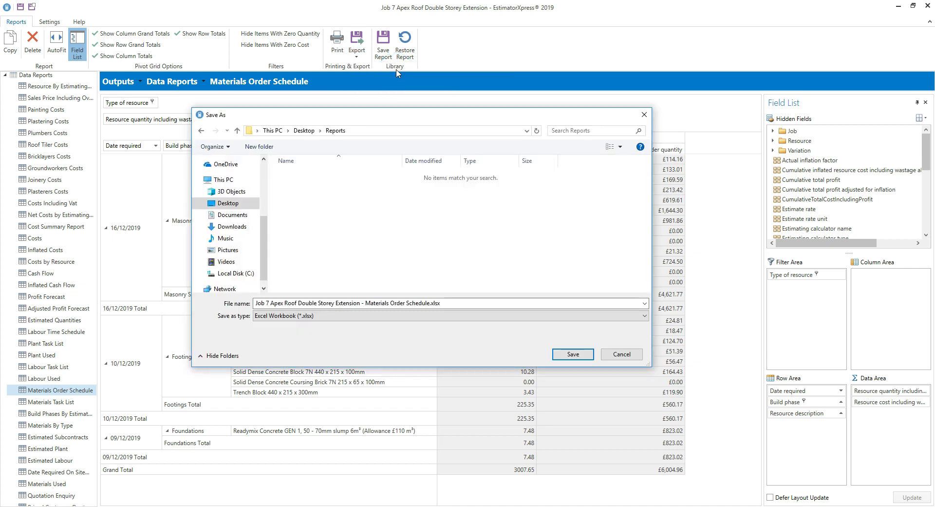
{"action": "left_click_drag", "start_coordinate": [389, 82], "coordinate": [428, 242]}
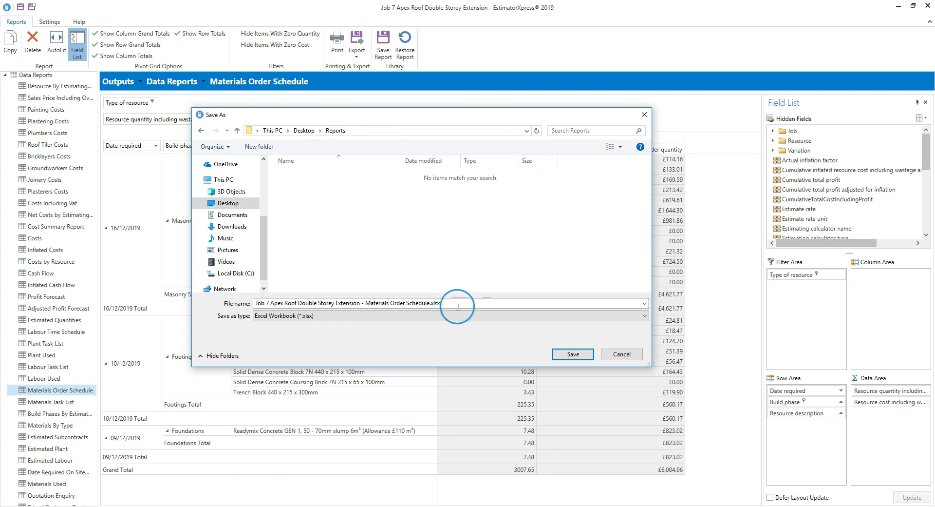
{"action": "left_click", "coordinate": [584, 355]}
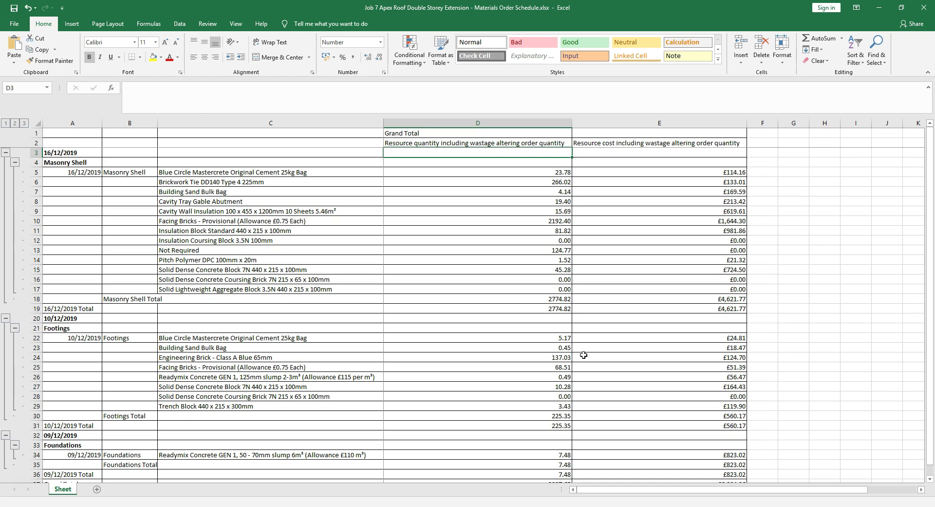
Look over the exported sheet, then minimise Excel to get back to the report
{"action": "left_click", "coordinate": [591, 349]}
{"action": "left_click", "coordinate": [878, 8]}
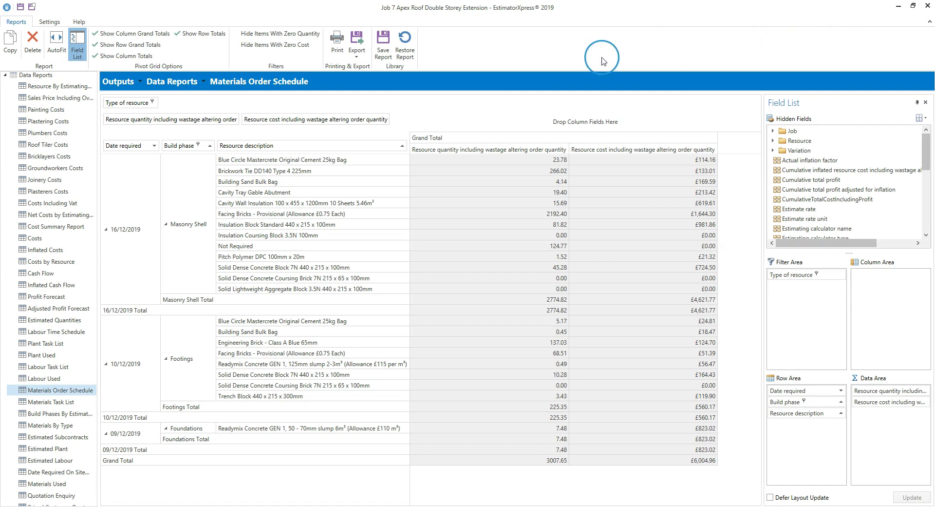
Restore the Materials Order Schedule from the library, confirming the overwrite with Yes
{"action": "left_click", "coordinate": [406, 52]}
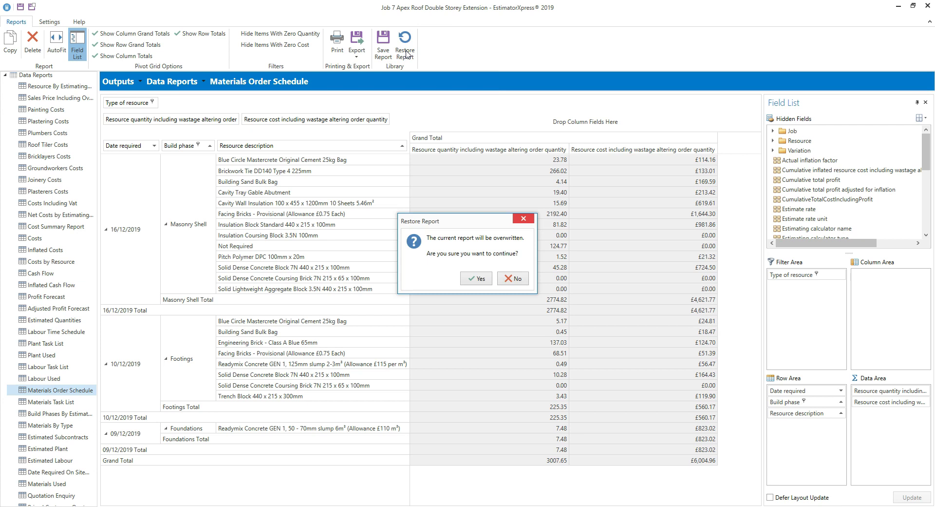
{"action": "left_click", "coordinate": [479, 279]}
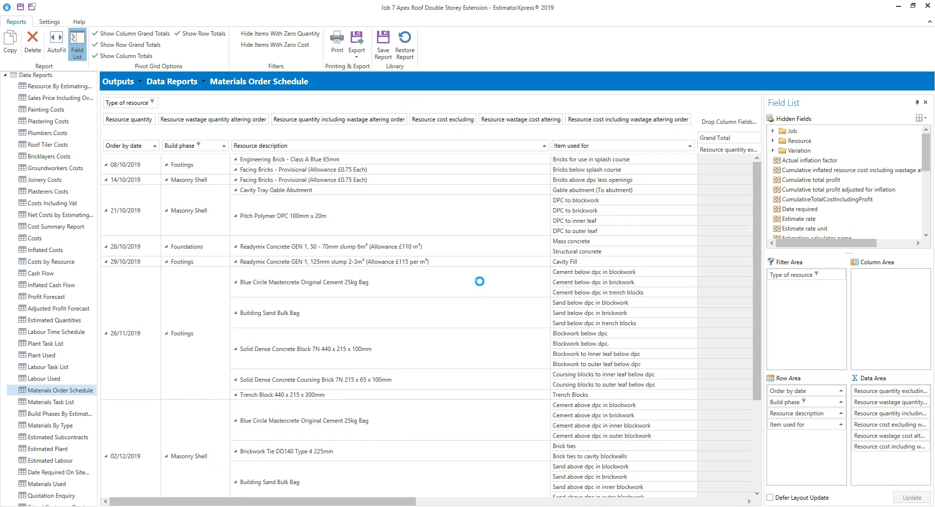